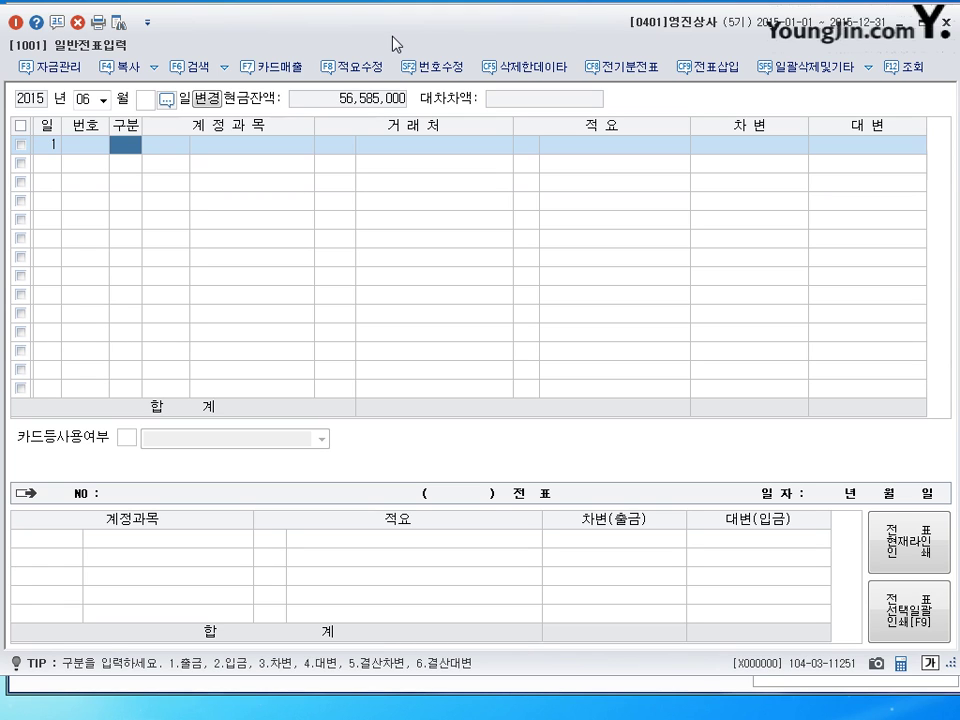
- Record a debit of 12,000,000 to account 0226 개발비 on the day 1 line of the June 2015 journal
{"action": "type", "text": "3"}
{"action": "key", "text": "Return"}
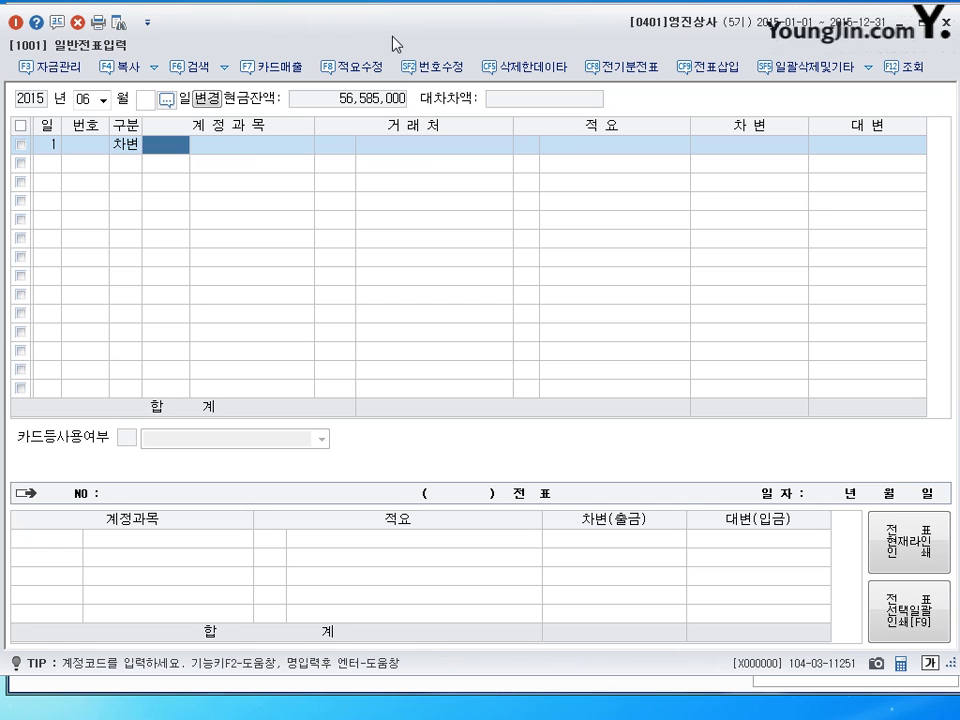
{"action": "type", "text": "0226"}
{"action": "key", "text": "Return"}
{"action": "key", "text": "Return"}
{"action": "key", "text": "Return"}
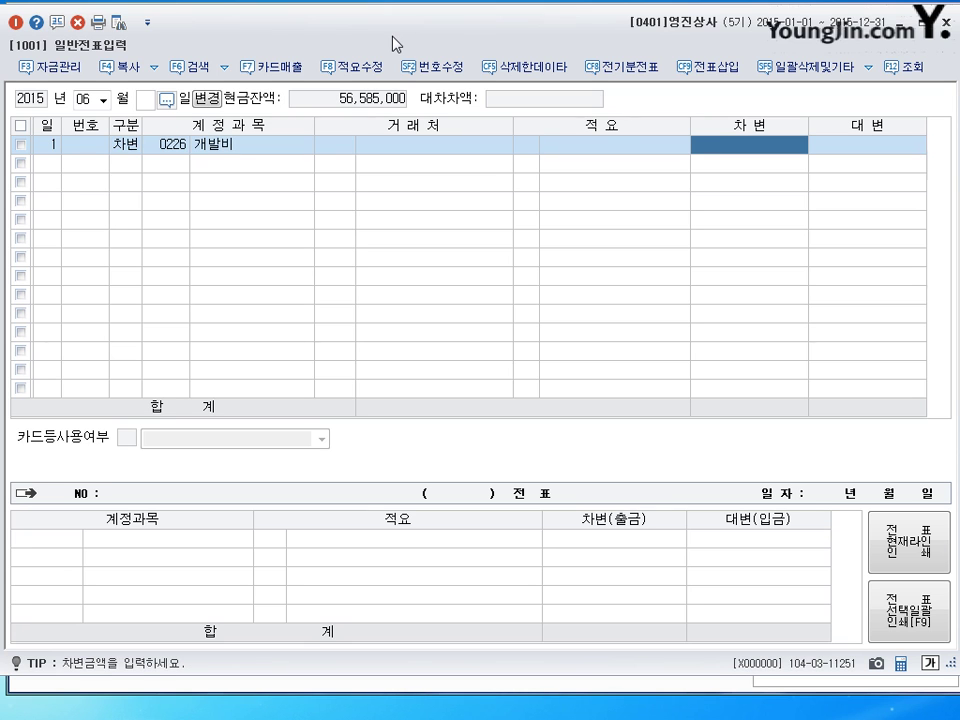
{"action": "type", "text": "12000000"}
{"action": "key", "text": "Return"}
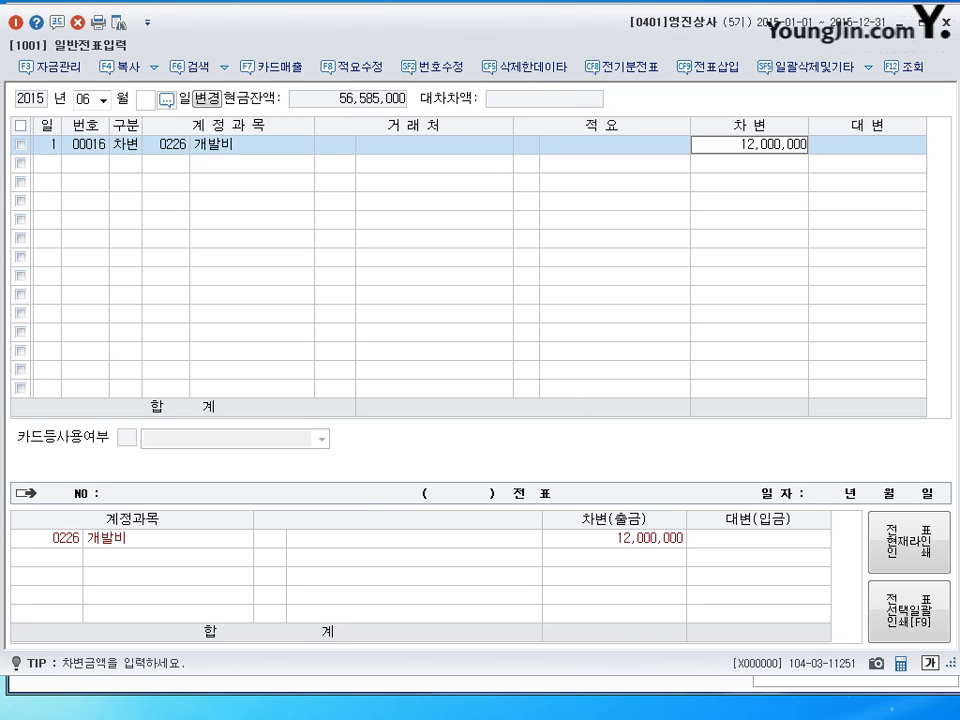
- Add the offsetting credit line for day 1 to account 0103 보통예금 for 12,000,000, without a counterparty or description
{"action": "type", "text": "4"}
{"action": "key", "text": "Return"}
{"action": "type", "text": "0103"}
{"action": "key", "text": "Return"}
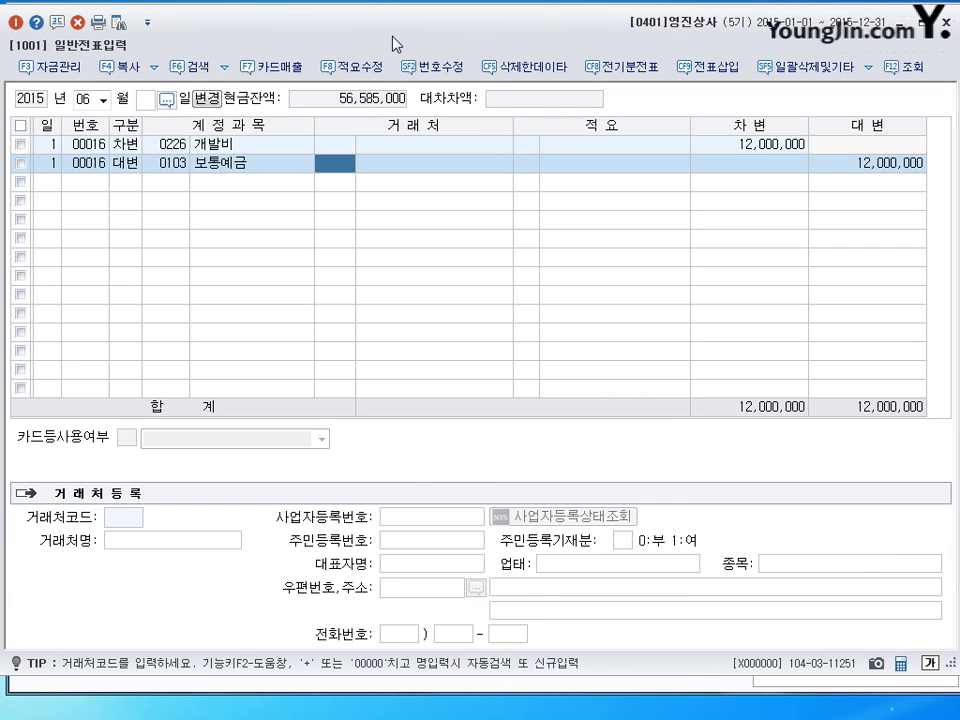
{"action": "key", "text": "Return"}
{"action": "key", "text": "Return"}
{"action": "key", "text": "Return"}
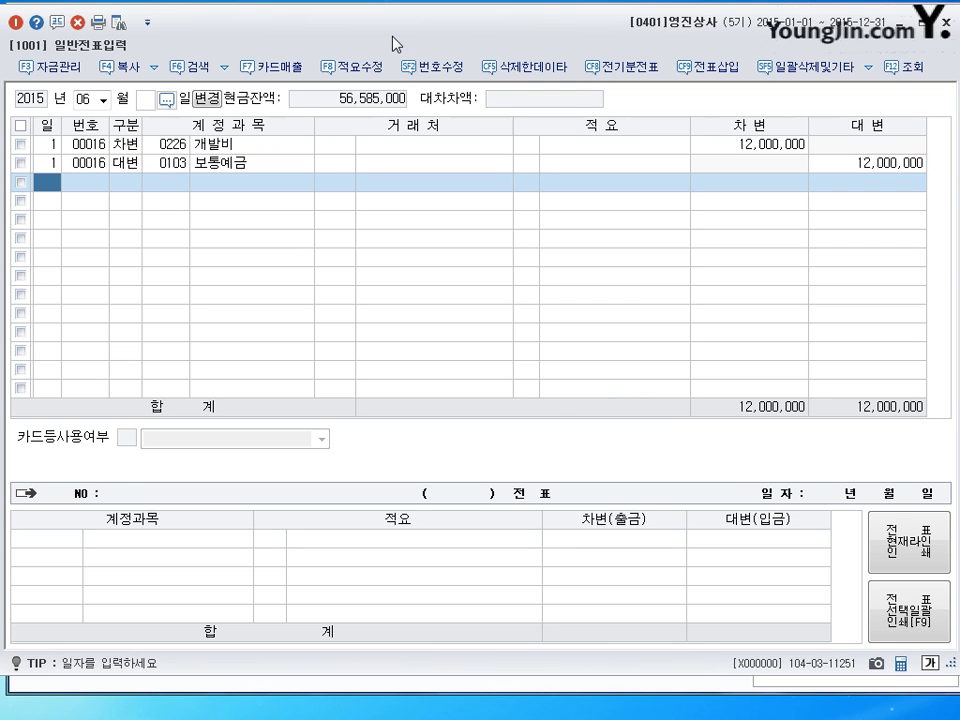
- Record a cash payment (출금) of 1,500,000 on day 2 to account 0227 소프트웨어
{"action": "type", "text": "2"}
{"action": "key", "text": "Return"}
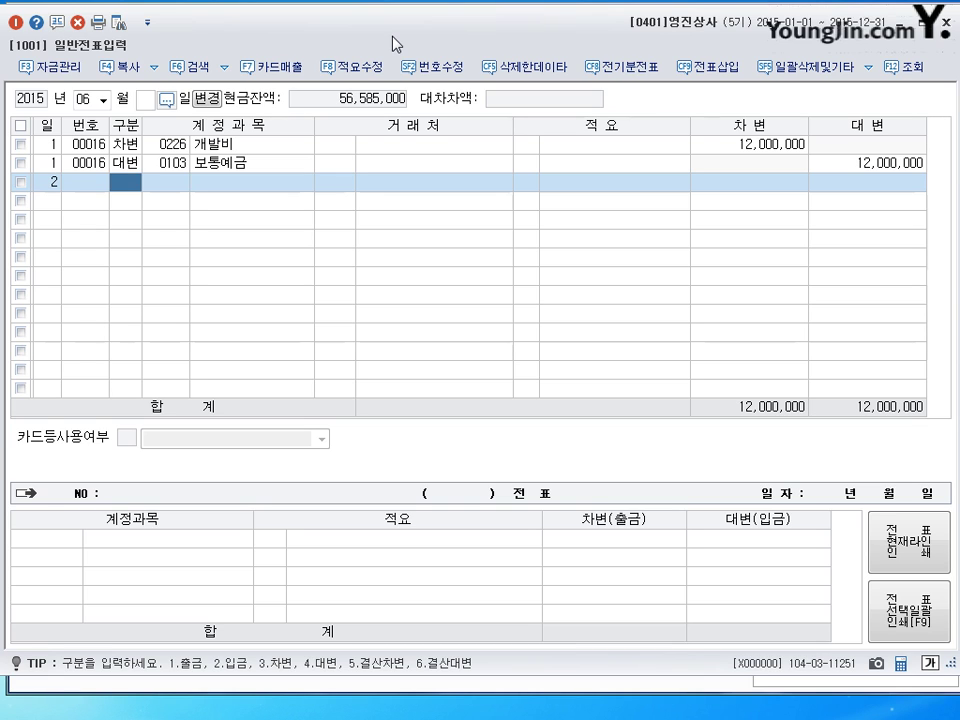
{"action": "type", "text": "1"}
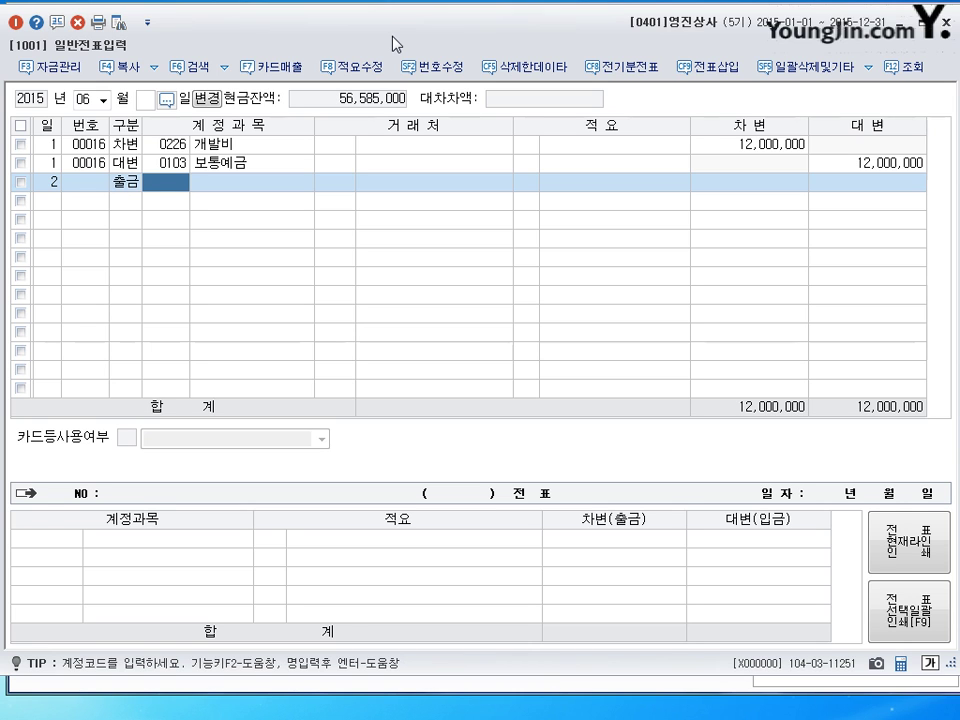
{"action": "type", "text": "227"}
{"action": "key", "text": "Return"}
{"action": "key", "text": "Return"}
{"action": "key", "text": "Return"}
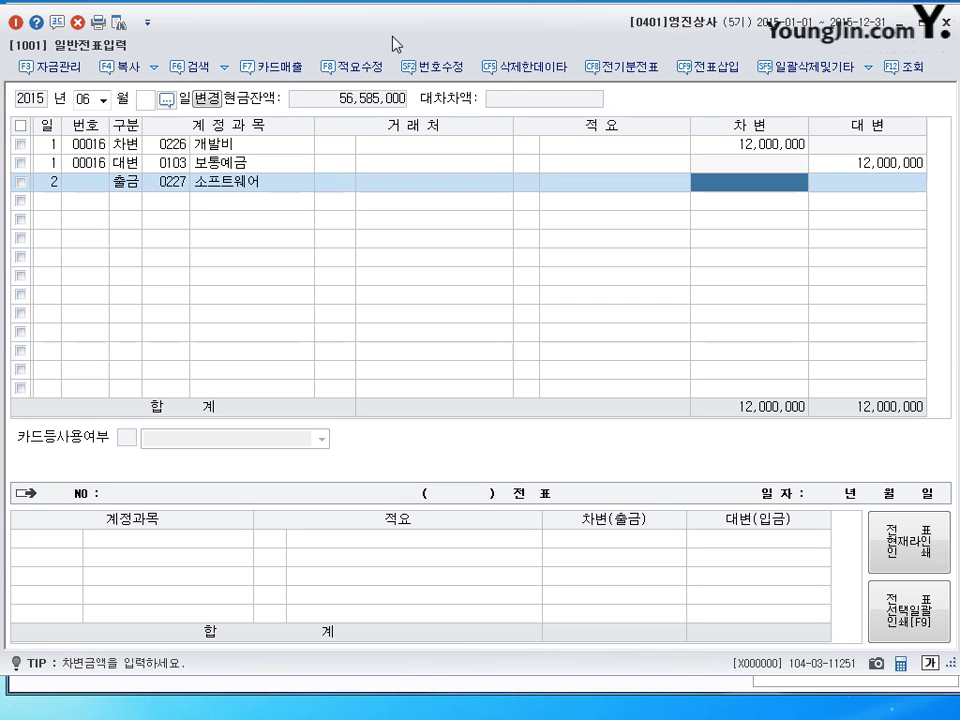
{"action": "type", "text": "1500000"}
{"action": "key", "text": "Return"}
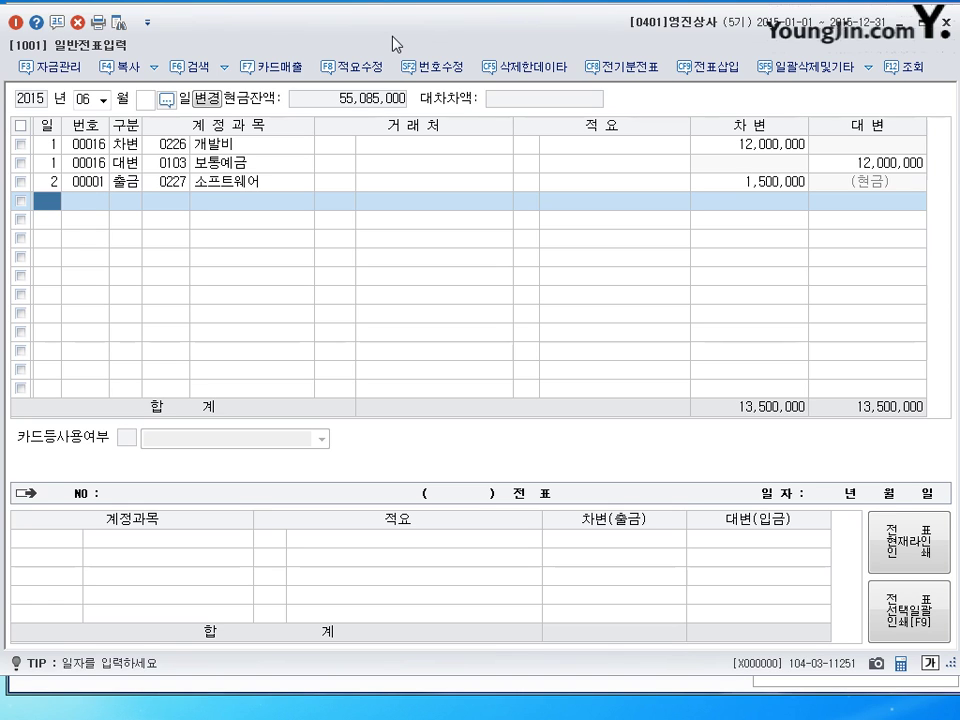
- Begin a debit line on day 3 for account 0232 임차보증금
{"action": "type", "text": "3"}
{"action": "key", "text": "Return"}
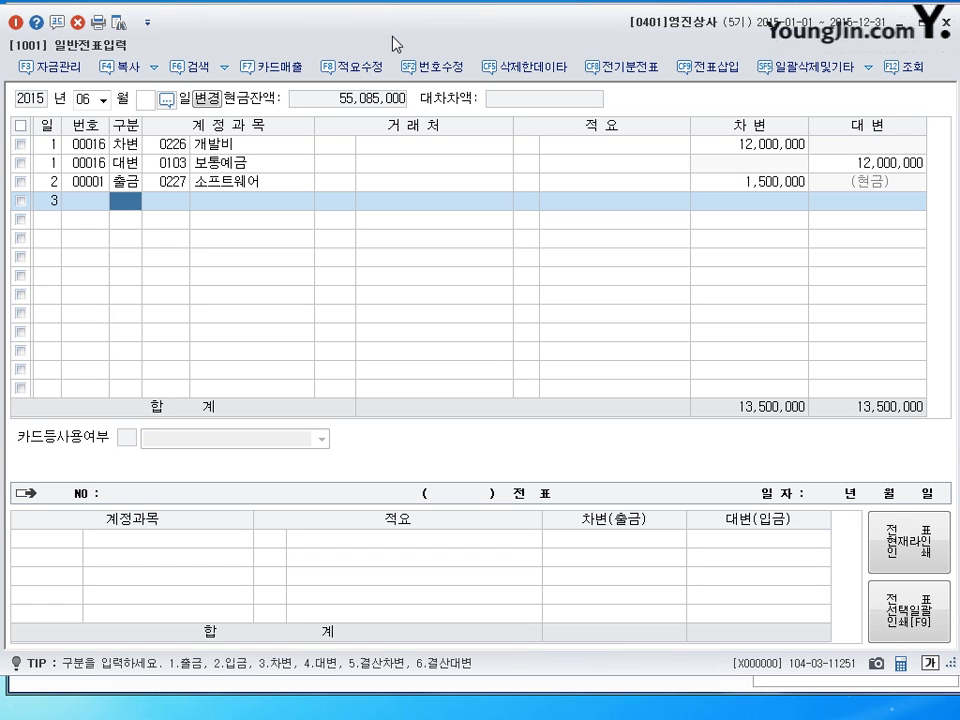
{"action": "type", "text": "3"}
{"action": "key", "text": "Return"}
{"action": "type", "text": "232"}
{"action": "key", "text": "Return"}
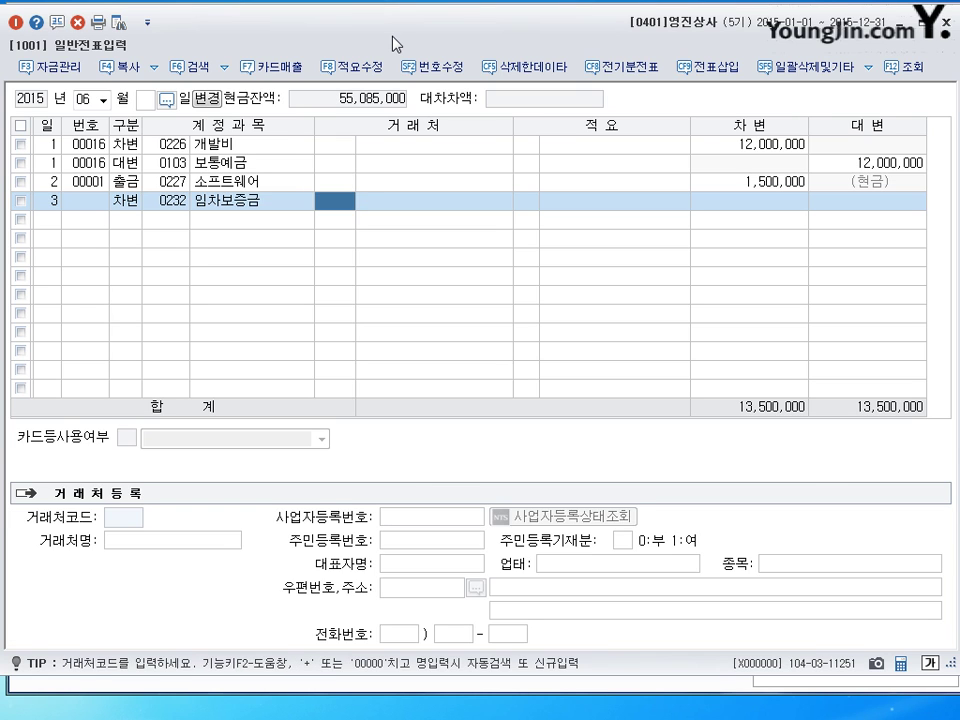
- Assign the counterparty 신구 to the day 3 임차보증금 line and enter a debit of 10,000,000
{"action": "type", "text": "신"}
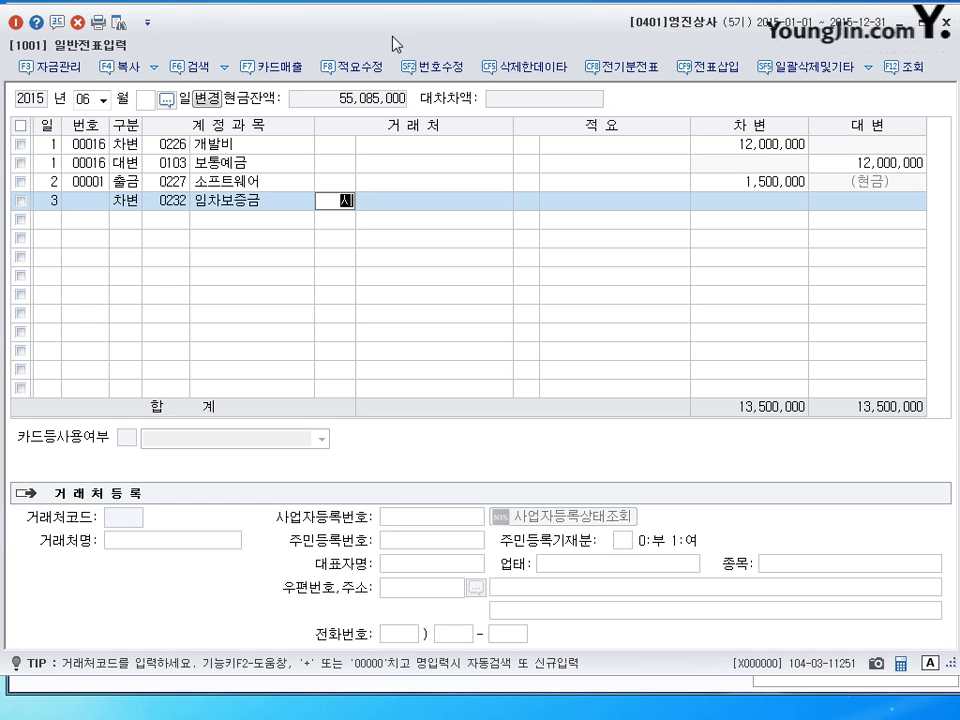
{"action": "type", "text": "구"}
{"action": "key", "text": "Return"}
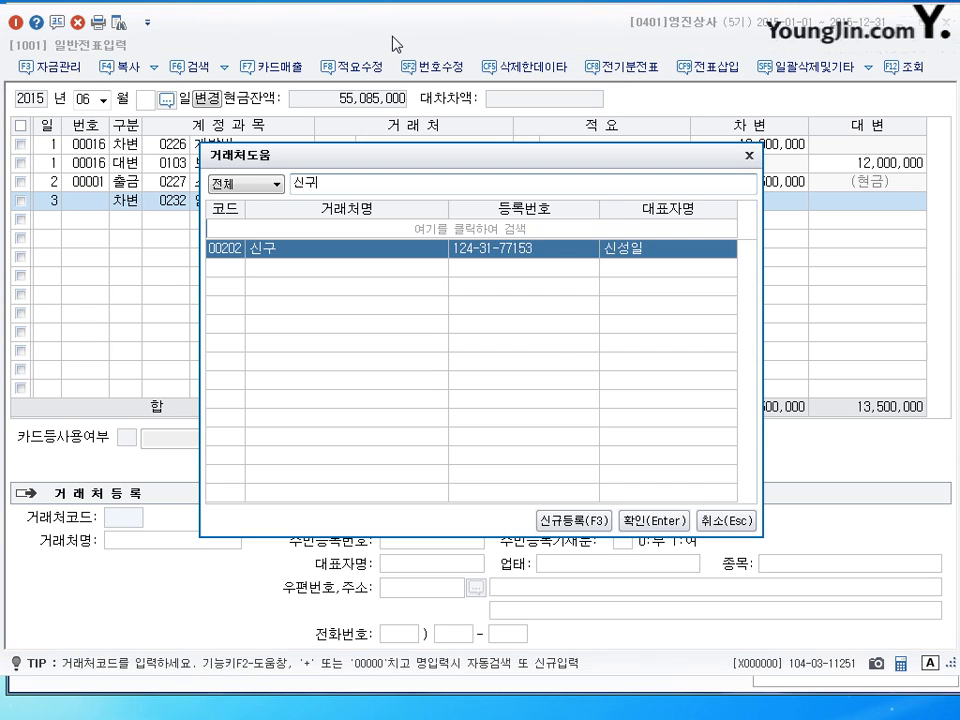
{"action": "key", "text": "Return"}
{"action": "key", "text": "Return"}
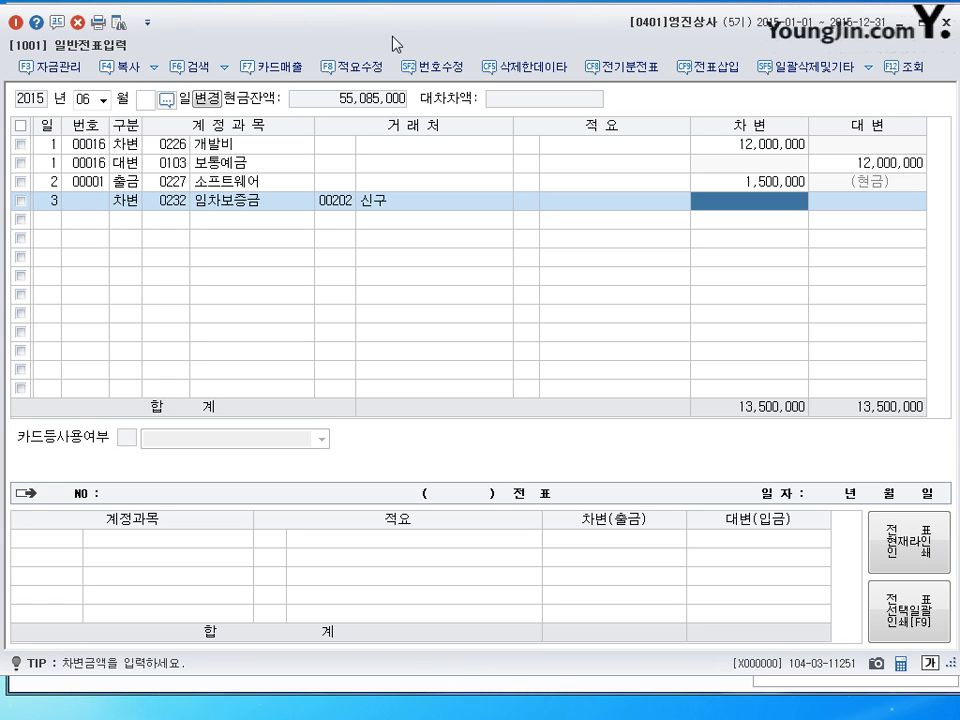
{"action": "type", "text": "10000000"}
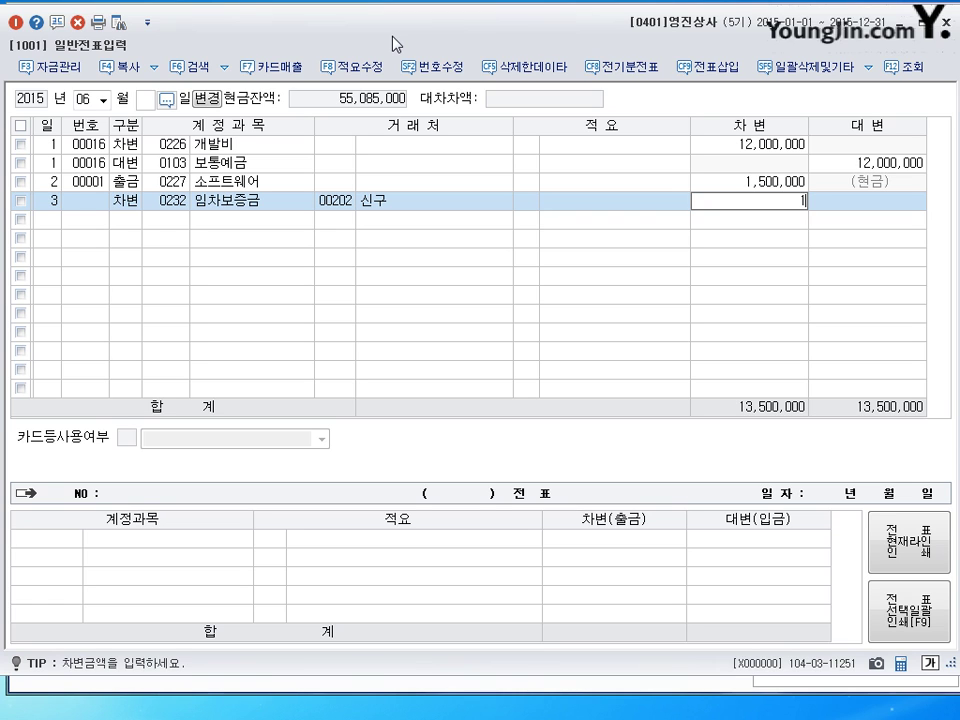
{"action": "key", "text": "Return"}
- Add a day 3 credit line to account 0101 현금 with the amount set to 3,000,000
{"action": "type", "text": "3"}
{"action": "key", "text": "Return"}
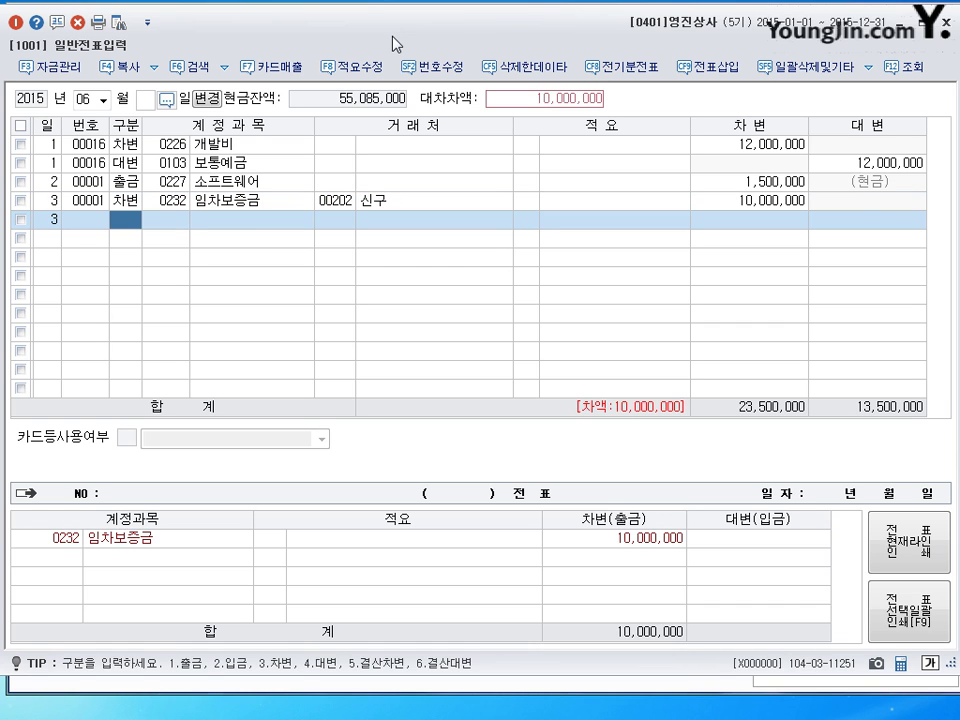
{"action": "type", "text": "4"}
{"action": "key", "text": "Return"}
{"action": "type", "text": "101"}
{"action": "key", "text": "Return"}
{"action": "key", "text": "Return"}
{"action": "key", "text": "Return"}
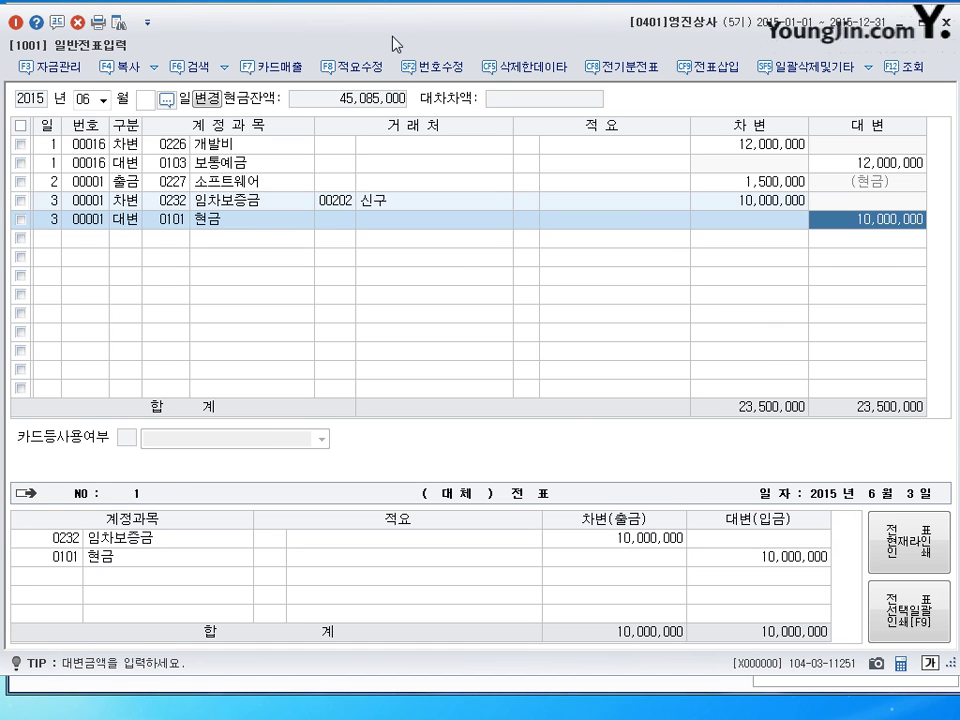
{"action": "type", "text": "3000000"}
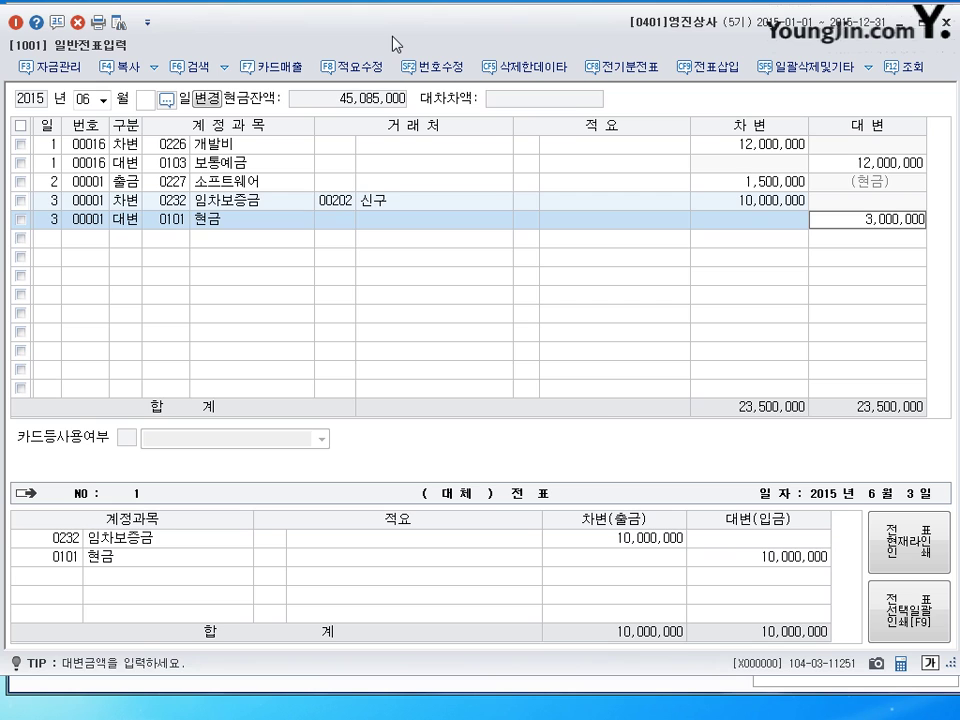
{"action": "key", "text": "Return"}
- Add a second day 3 credit line to account 0102 당좌예금 for the remaining 7,000,000
{"action": "key", "text": "Return"}
{"action": "type", "text": "4"}
{"action": "key", "text": "Return"}
{"action": "type", "text": "102"}
{"action": "key", "text": "Return"}
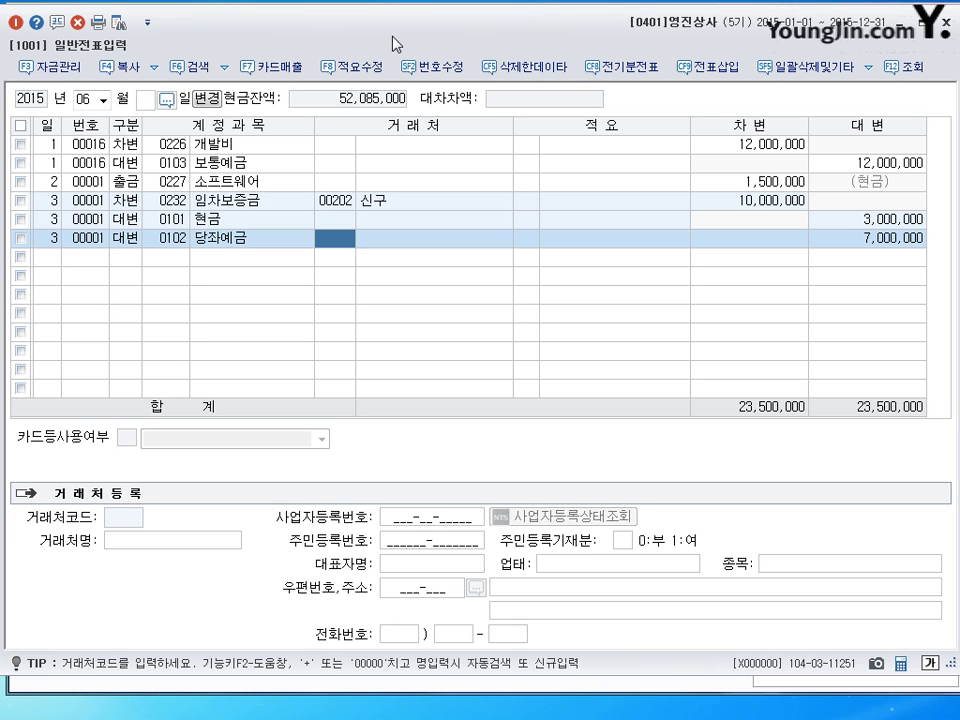
{"action": "key", "text": "Return"}
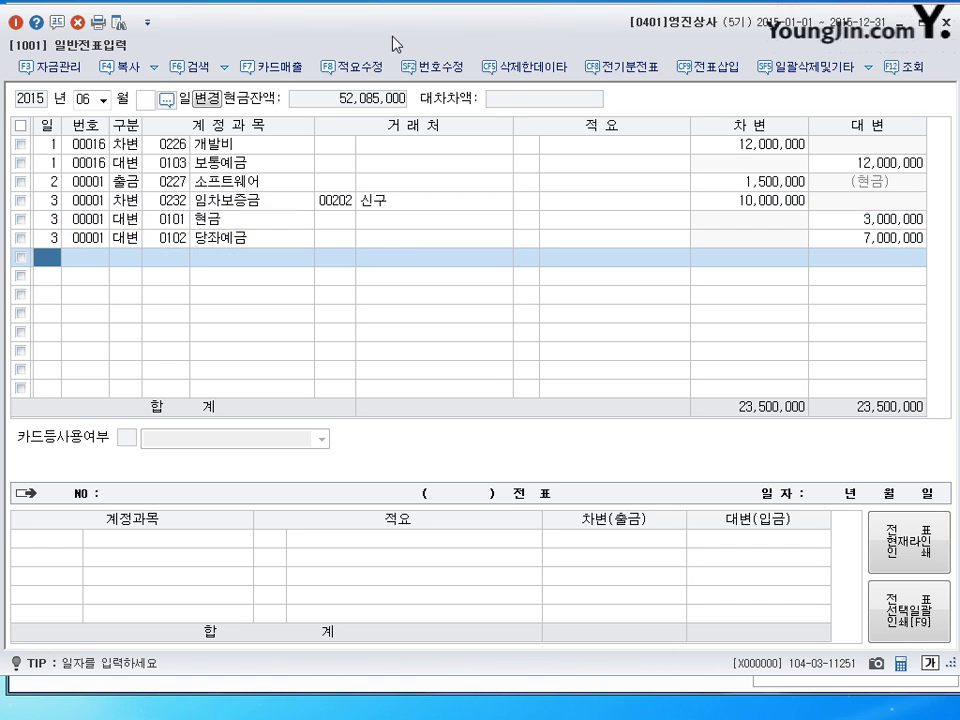
- Record a debit of 10,000,000 on day 4 to account 0103 보통예금, without a counterparty or description
{"action": "type", "text": "4"}
{"action": "key", "text": "Return"}
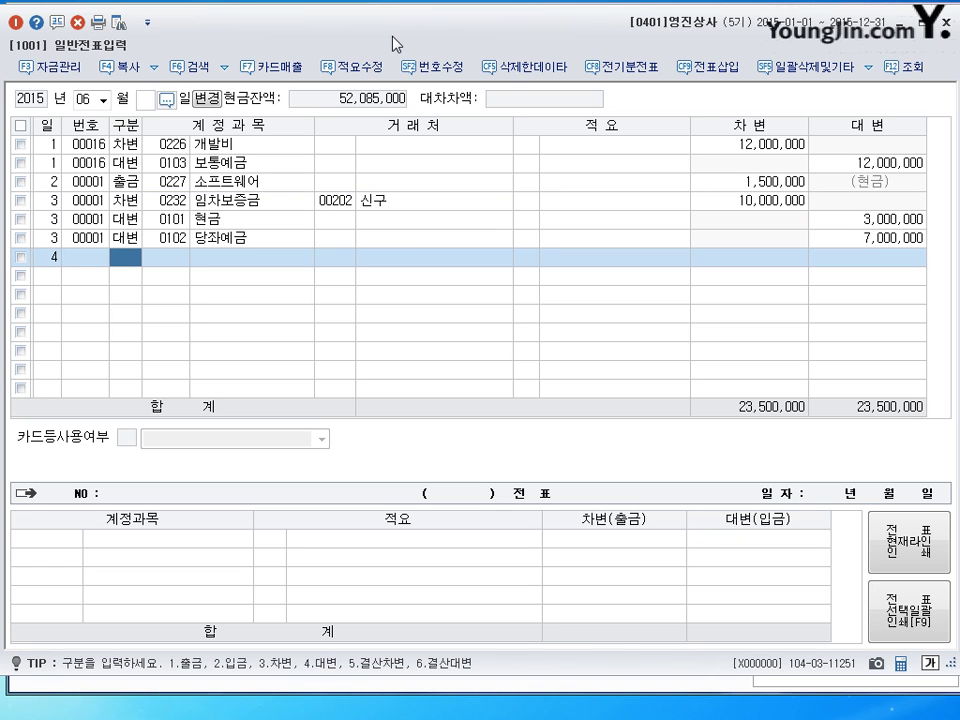
{"action": "type", "text": "3"}
{"action": "key", "text": "Return"}
{"action": "type", "text": "103"}
{"action": "key", "text": "Return"}
{"action": "key", "text": "Return"}
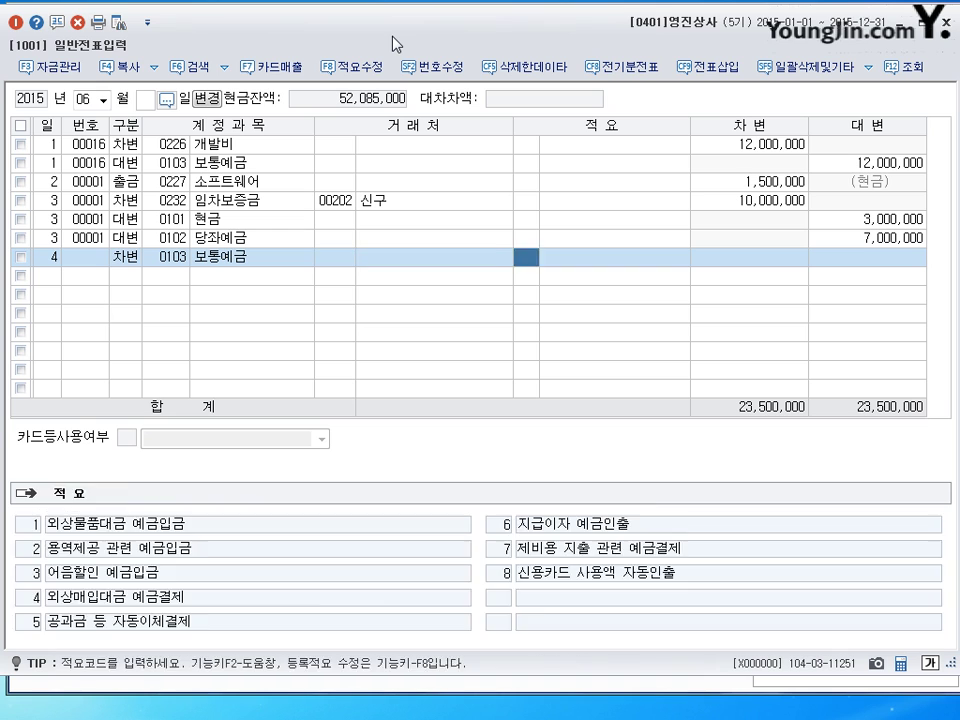
{"action": "key", "text": "Return"}
{"action": "type", "text": "10000000"}
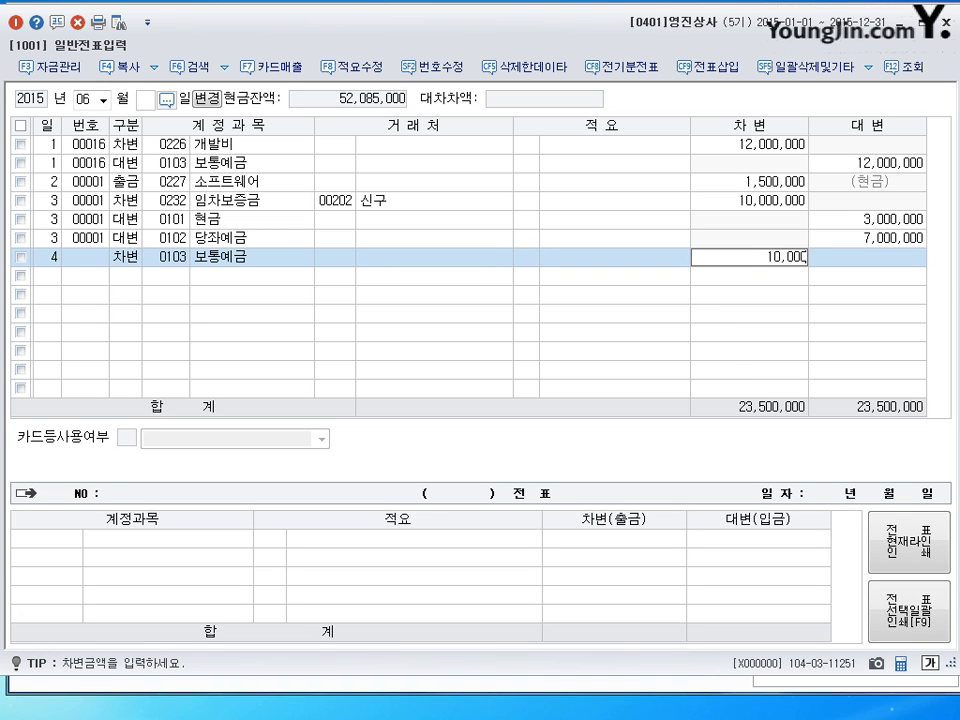
{"action": "key", "text": "Return"}
- Add the day 4 credit line to account 0232 임차보증금 for 10,000,000 with 무궁빌딩 as the counterparty
{"action": "type", "text": "4"}
{"action": "key", "text": "Return"}
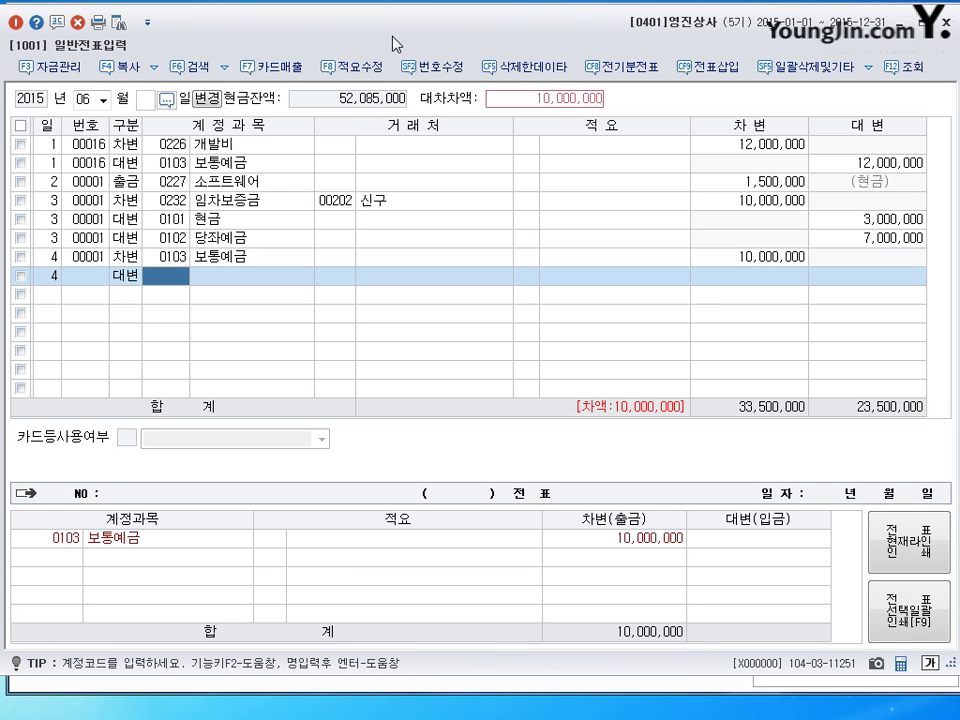
{"action": "type", "text": "232"}
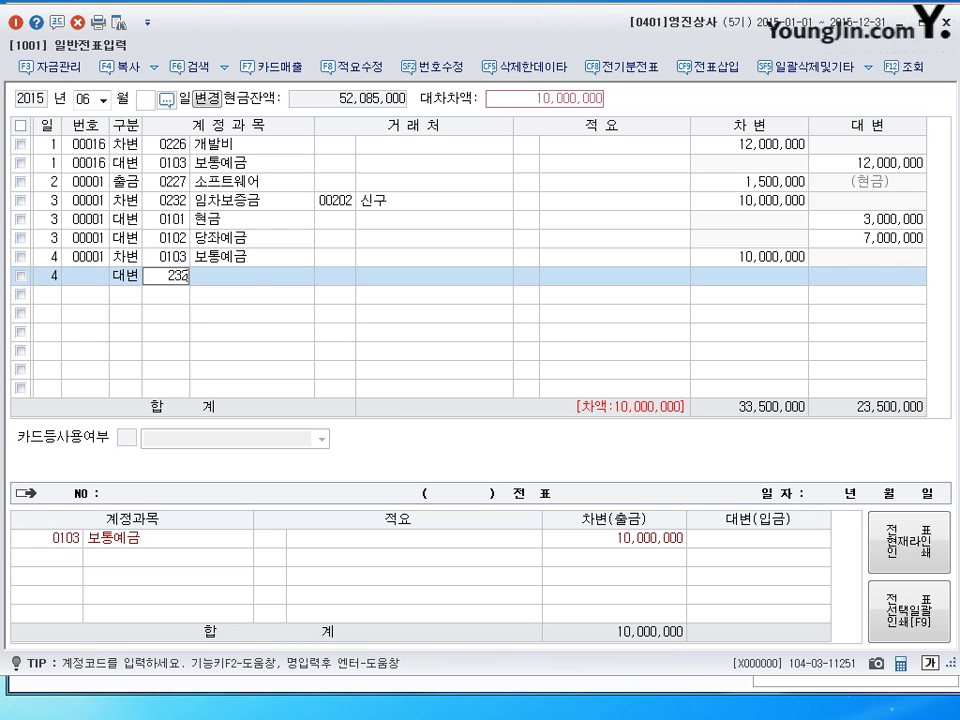
{"action": "key", "text": "Return"}
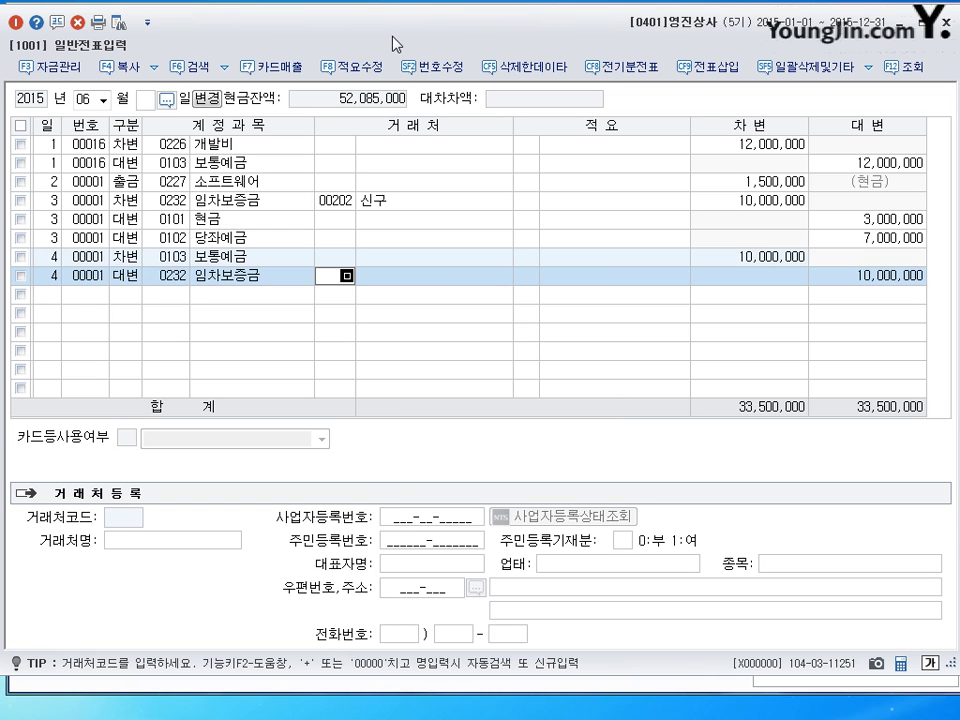
{"action": "type", "text": "무궁"}
{"action": "key", "text": "Return"}
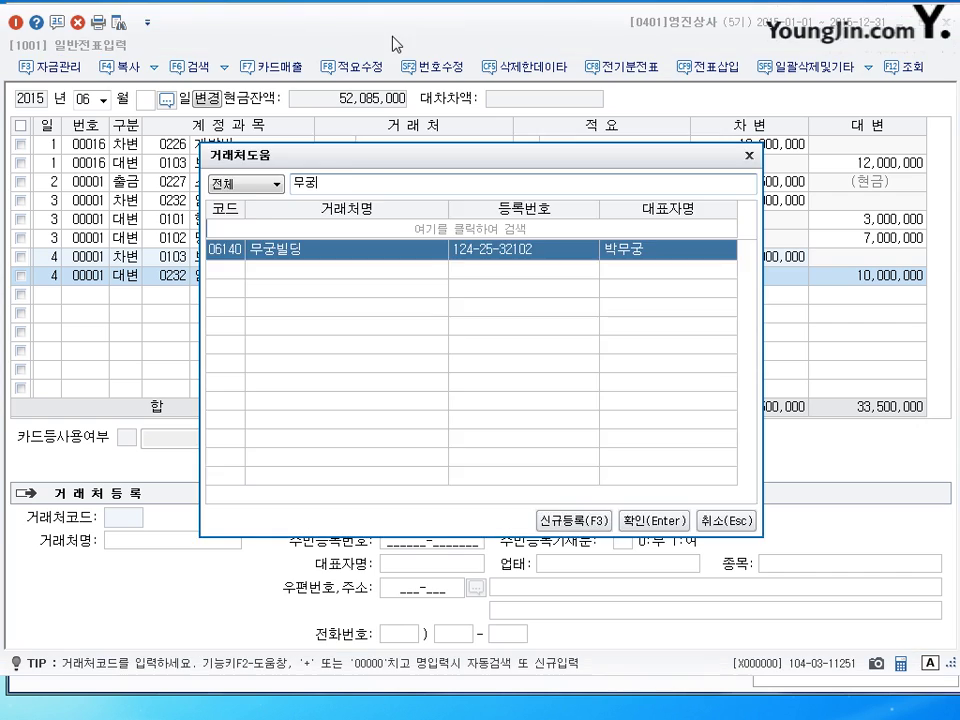
{"action": "key", "text": "Return"}
{"action": "key", "text": "Return"}
{"action": "key", "text": "Up"}
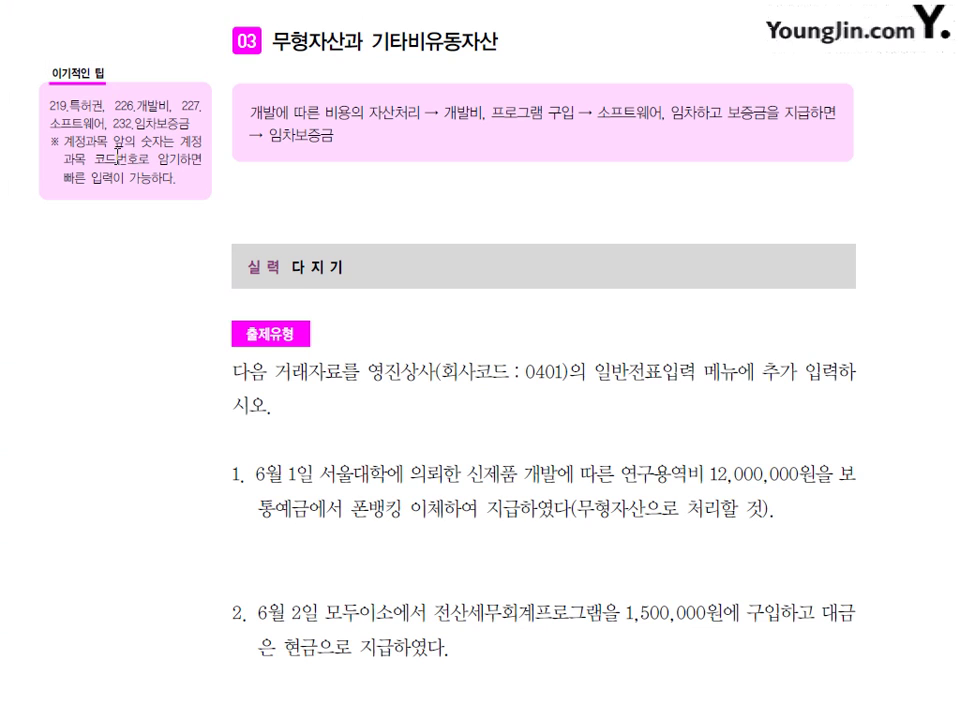
{"action": "left_click_drag", "start_coordinate": [47, 104], "coordinate": [105, 101]}
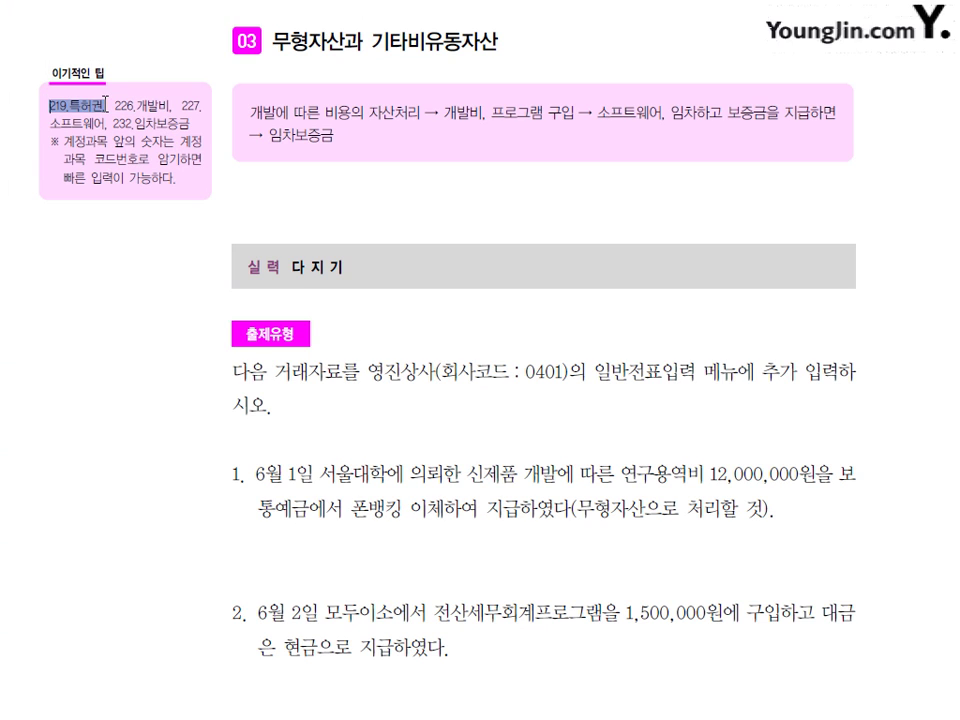
{"action": "left_click", "coordinate": [106, 103]}
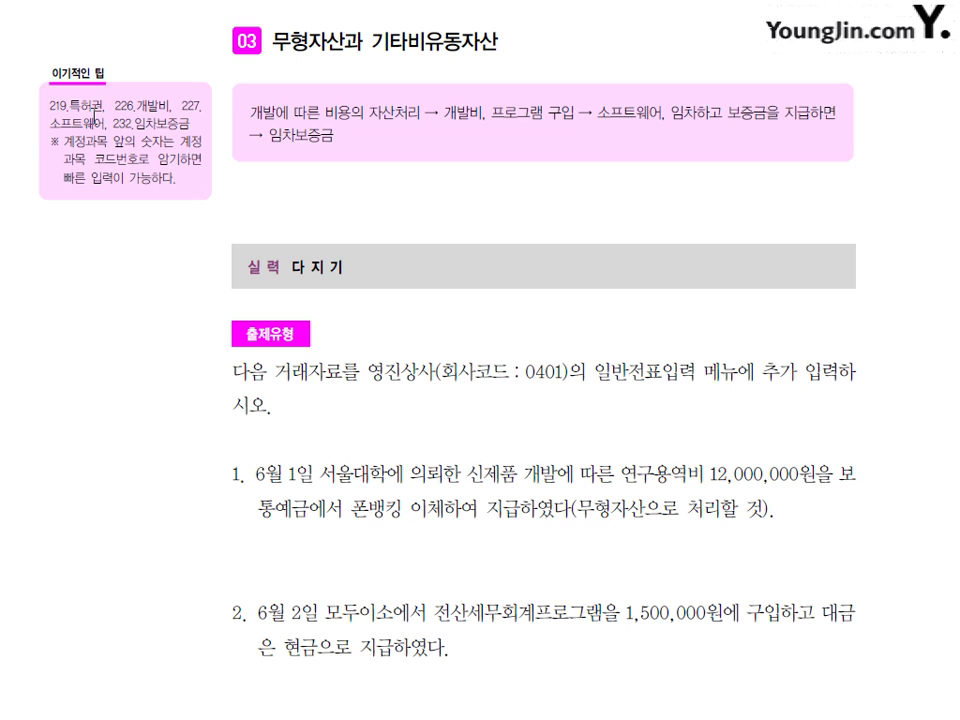